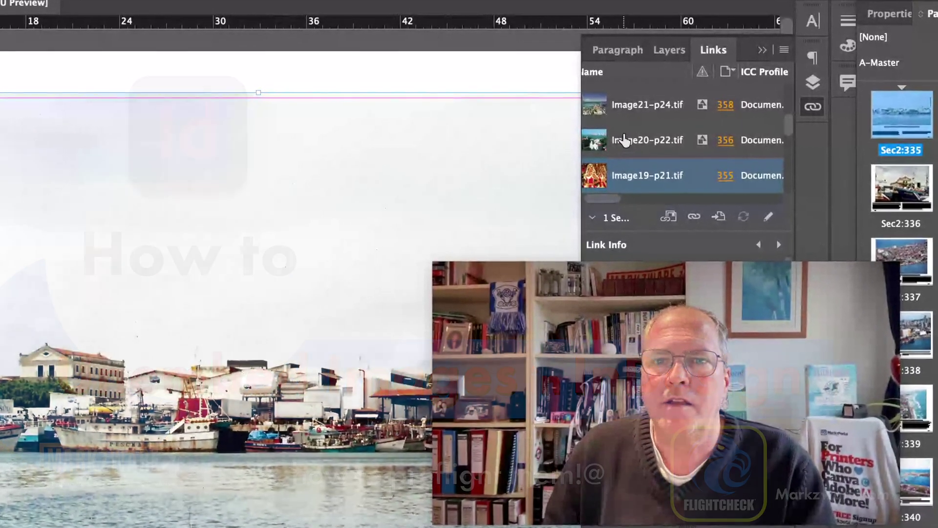
# - Select Image21-p24.tif in the Links panel to see its Embedded status in Link Info
pyautogui.click(621, 137)
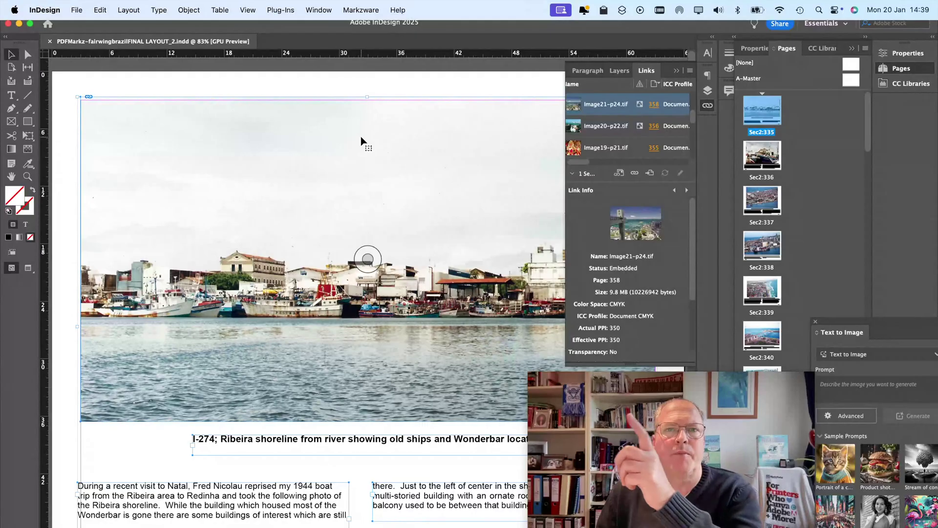
# - Run Markzware's Preflight Document on the open InDesign layout in FlightCheck
pyautogui.click(369, 10)
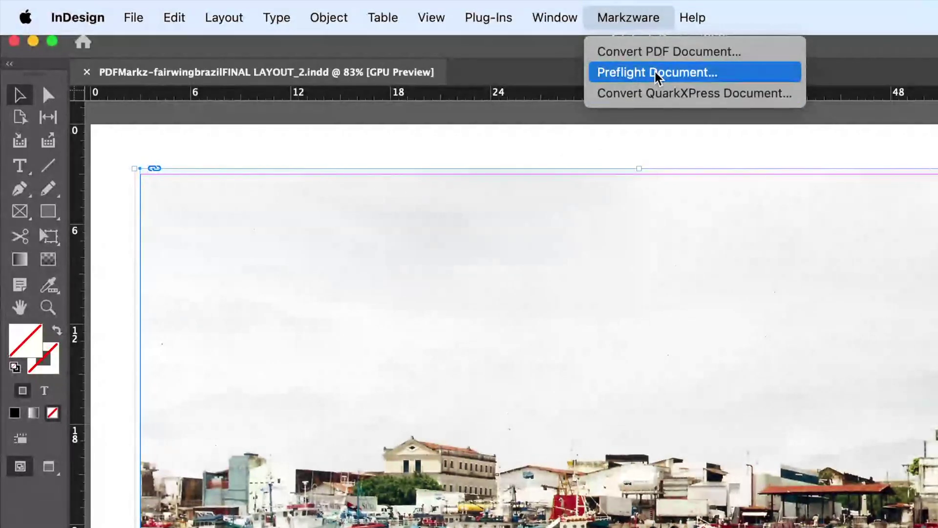
pyautogui.click(377, 43)
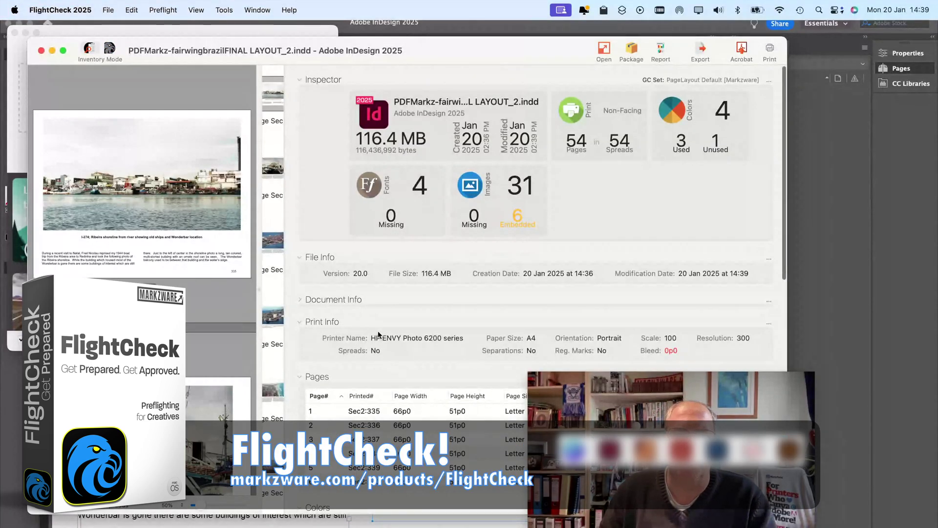
# - Sort FlightCheck's Image Frames list by status to bring the embedded TIFFs together
pyautogui.scroll(-10, 380, 336)
pyautogui.scroll(-8, 379, 337)
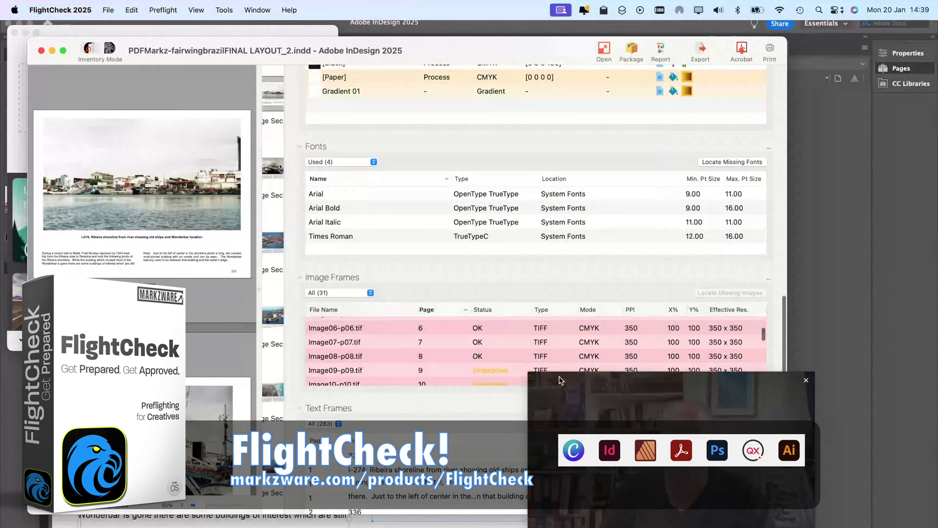
pyautogui.scroll(-1, 428, 287)
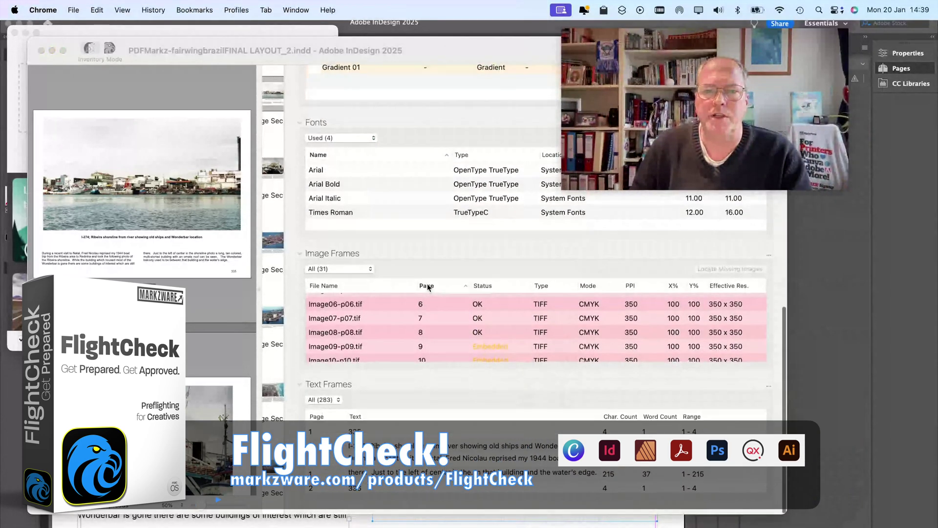
pyautogui.click(496, 285)
pyautogui.scroll(5, 407, 194)
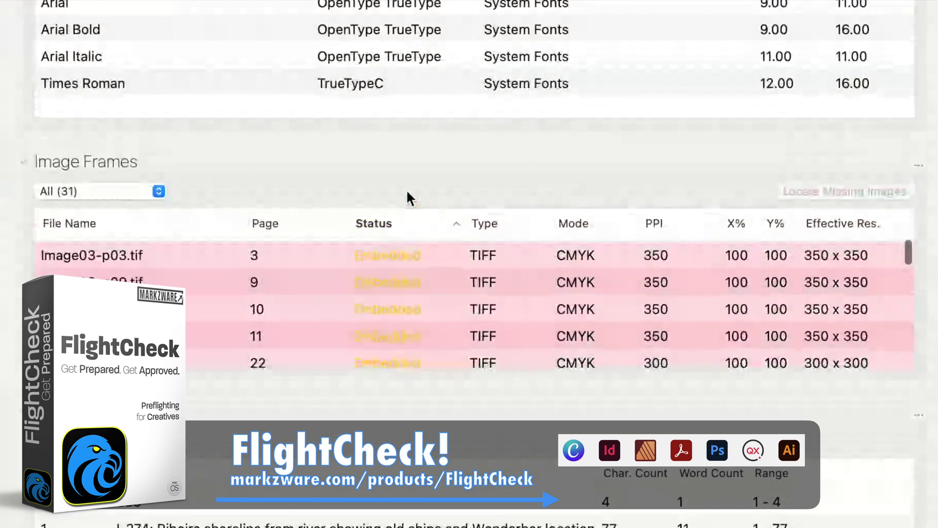
pyautogui.scroll(-2, 396, 287)
pyautogui.scroll(5, 396, 287)
pyautogui.scroll(4, 386, 263)
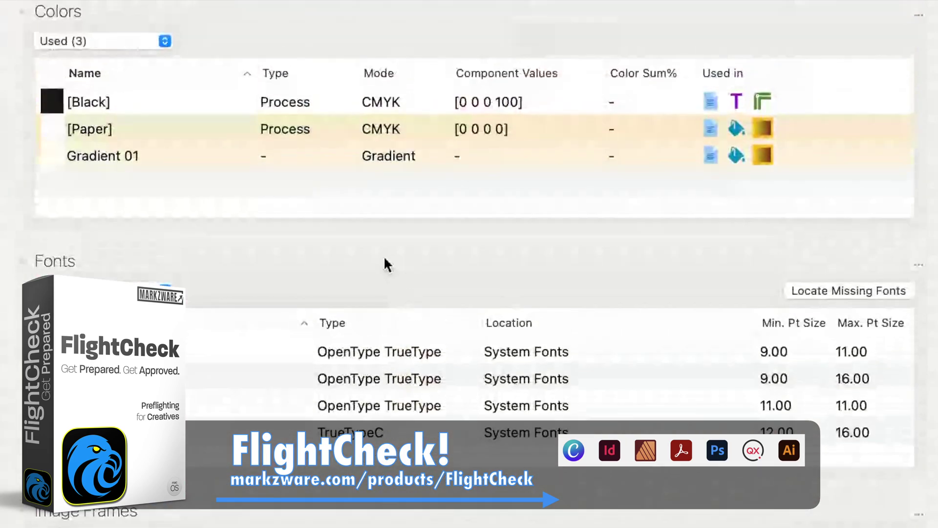
pyautogui.scroll(-5, 386, 264)
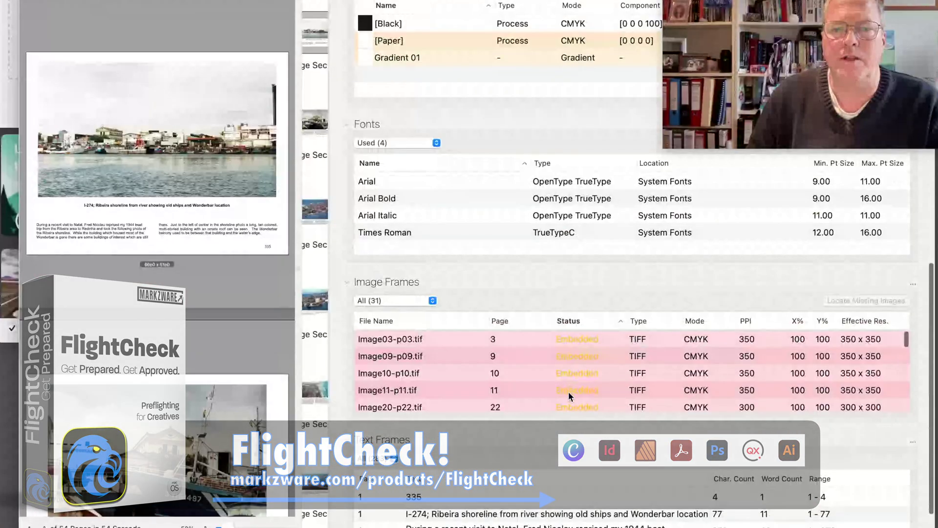
# - Open Image11-p11.tif's details and send it to InDesign for editing
pyautogui.click(569, 390)
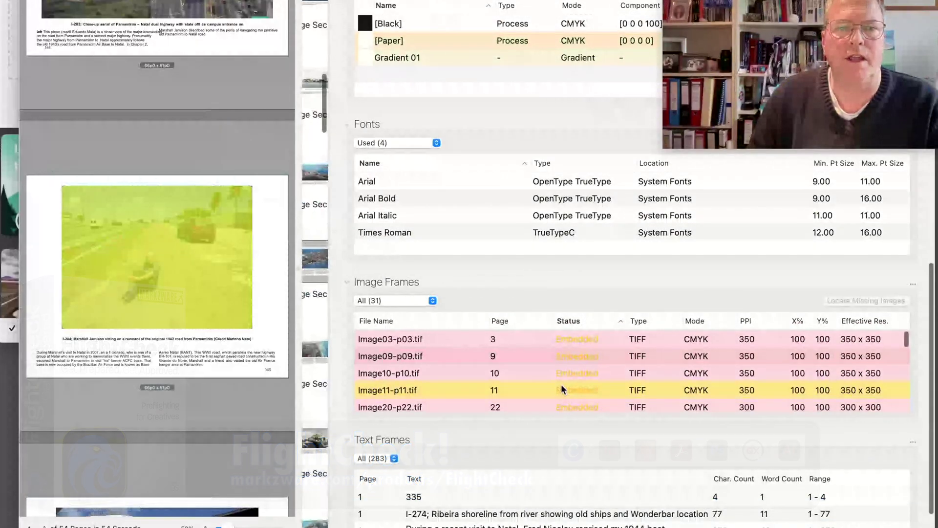
pyautogui.doubleClick(567, 386)
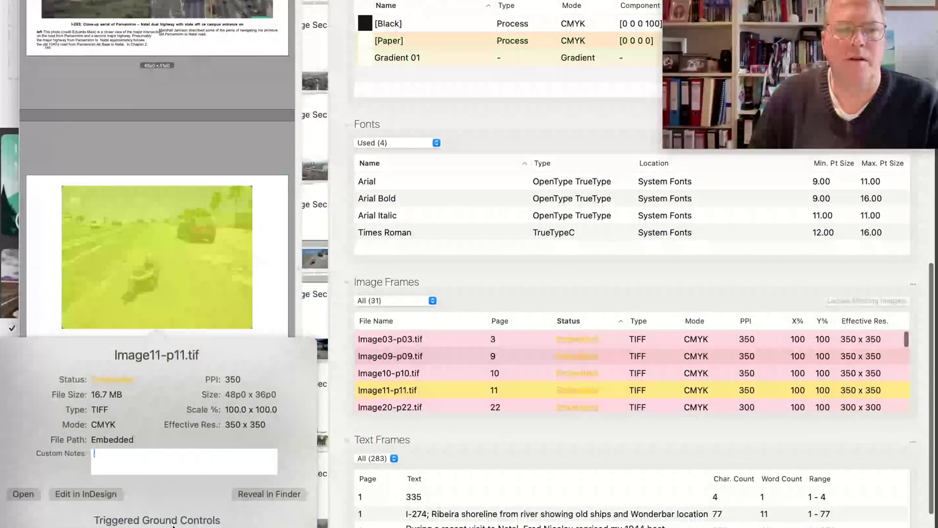
pyautogui.click(83, 493)
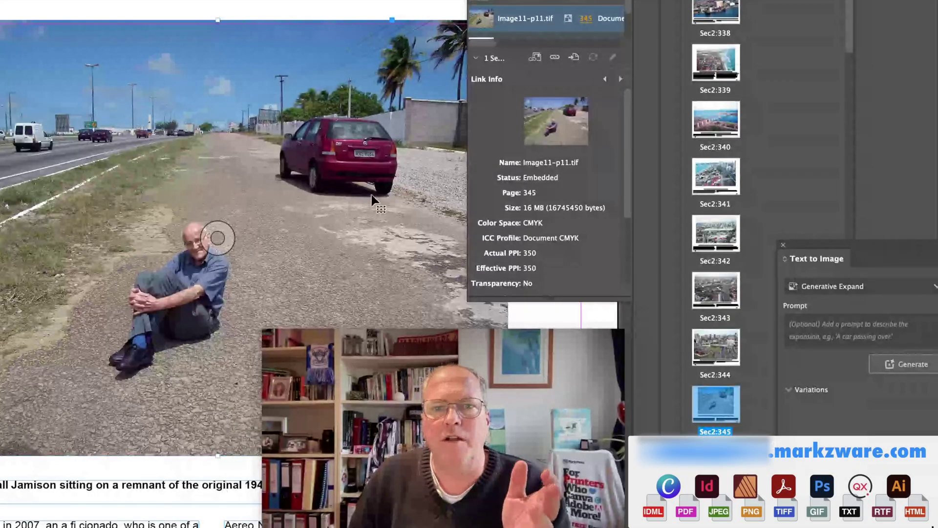
# - Unembed Image11-p11.tif, linking it to its original file so its status reads OK
pyautogui.moveTo(429, 365)
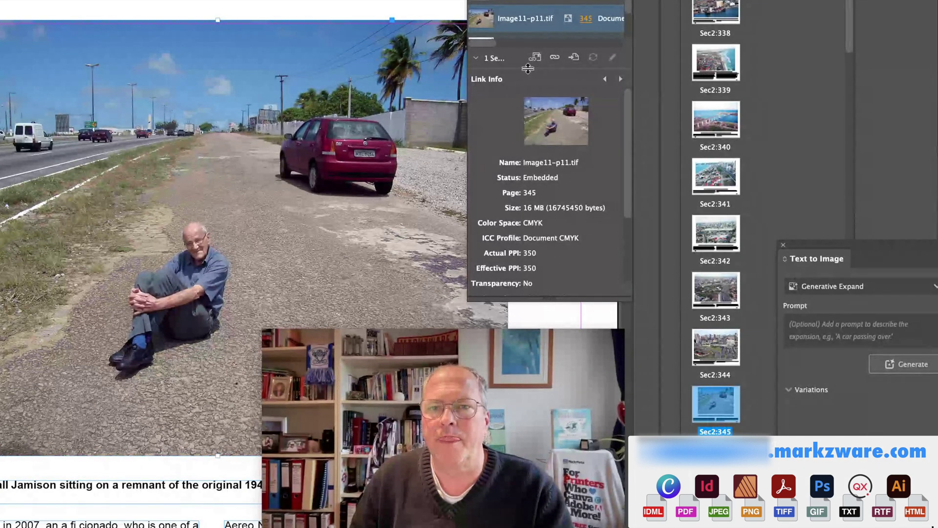
pyautogui.rightClick(524, 18)
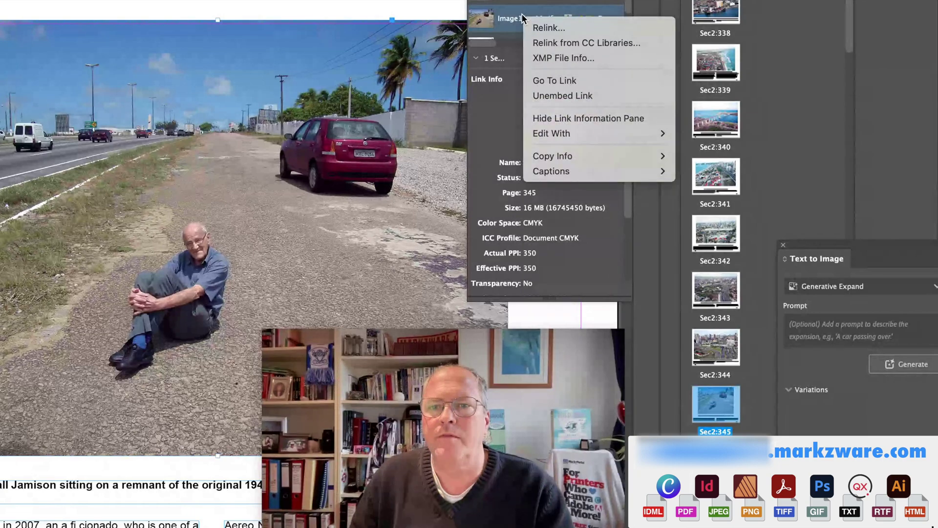
pyautogui.click(545, 98)
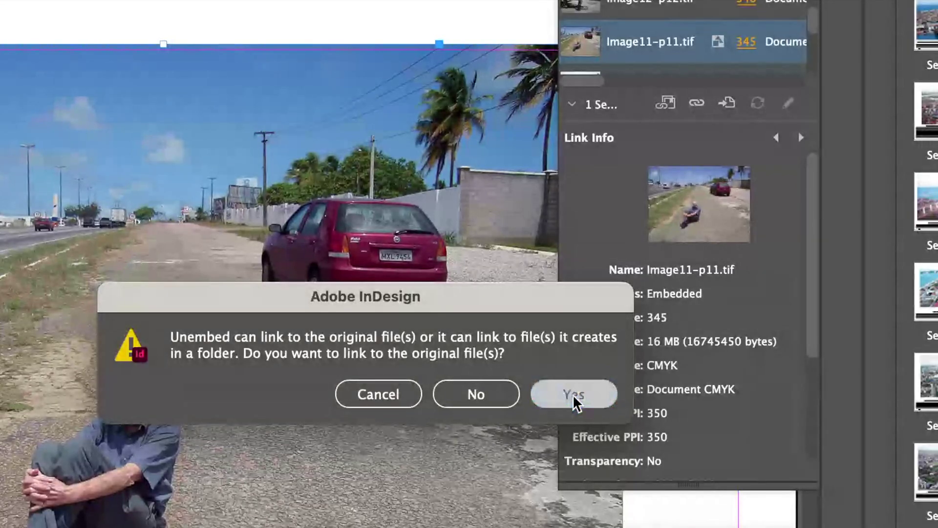
pyautogui.click(574, 395)
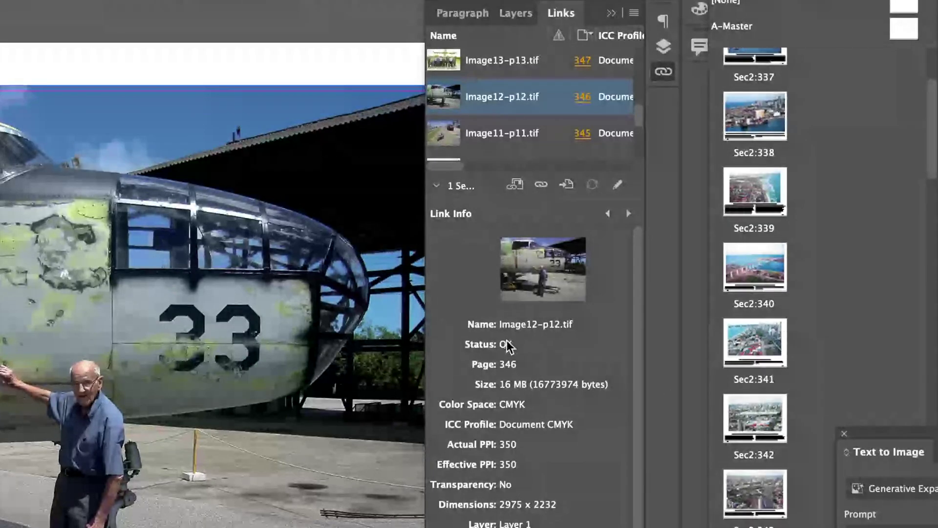
# - Select the Image13-p13.tif link in the Links panel
pyautogui.click(472, 61)
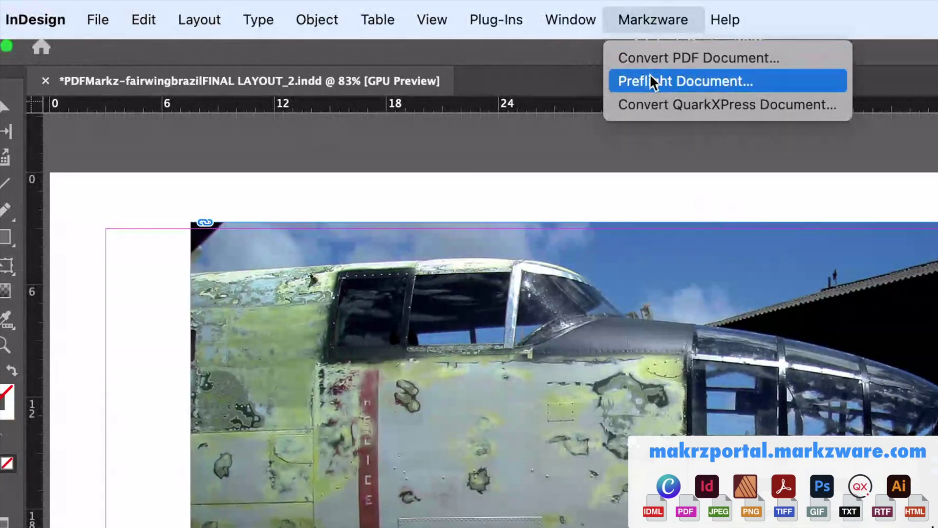
# - Save the layout and re-preflight it in FlightCheck, reaching the Inventory Inspector
pyautogui.click(673, 79)
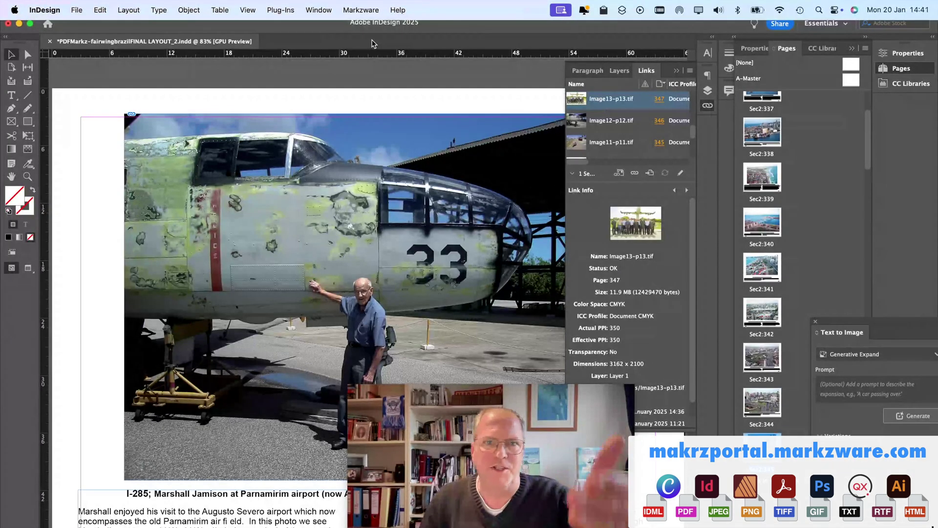
pyautogui.click(500, 239)
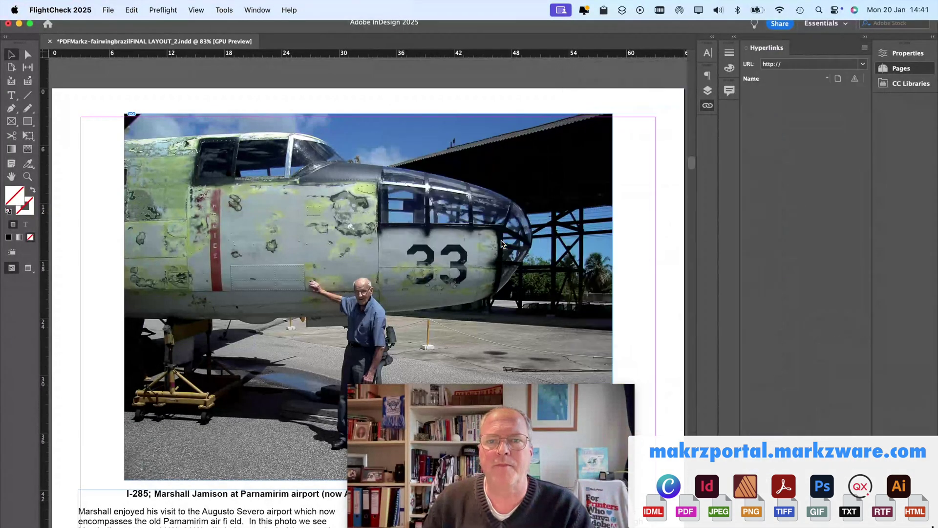
pyautogui.click(418, 299)
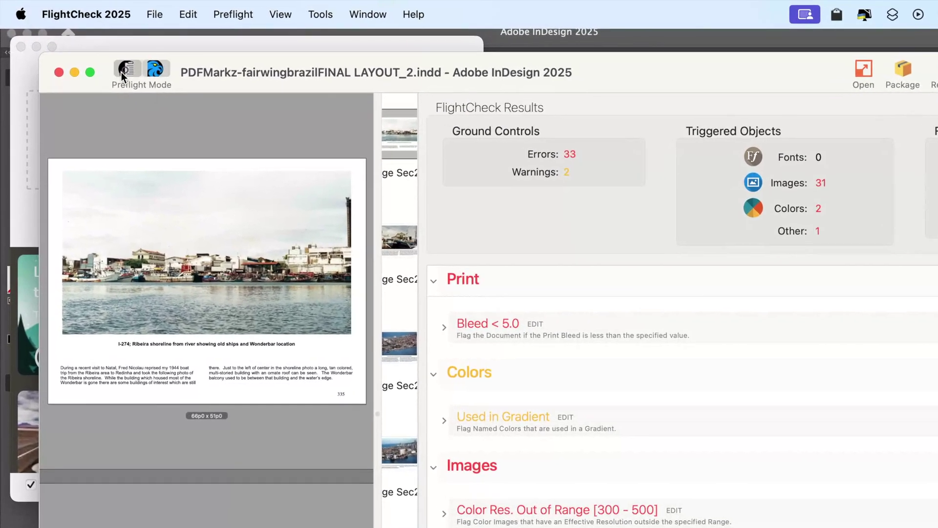
pyautogui.click(113, 62)
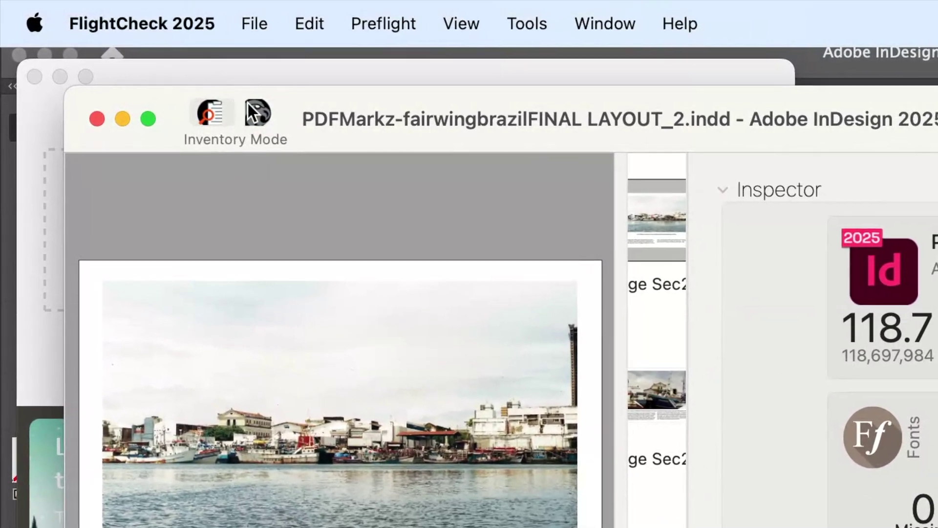
# - Switch FlightCheck to Inventory Mode and scroll the Inspector to Image Frames
pyautogui.click(241, 105)
pyautogui.click(93, 48)
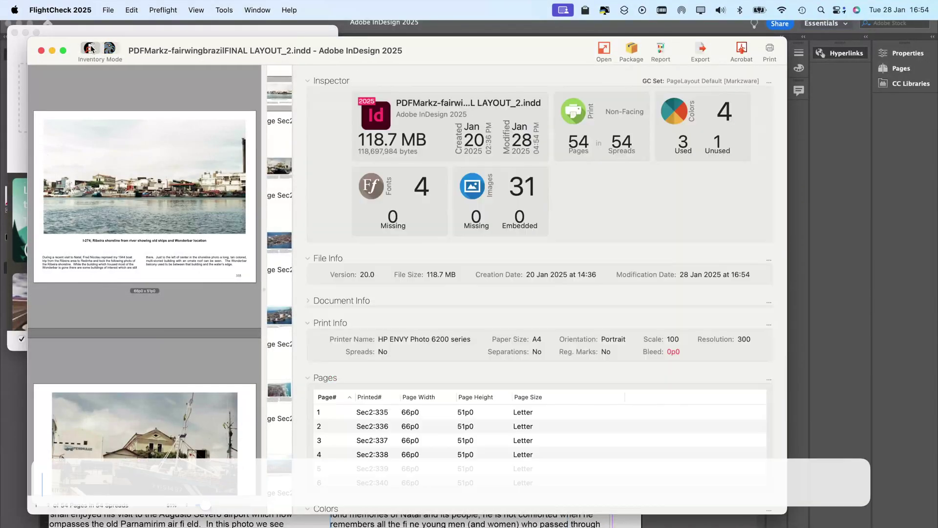
pyautogui.scroll(-10, 446, 316)
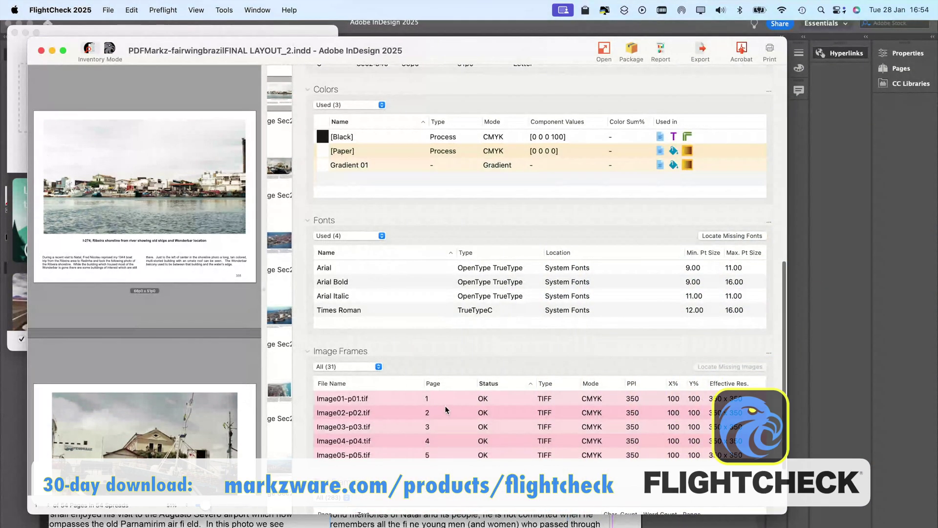
pyautogui.scroll(-5, 445, 405)
pyautogui.scroll(-3, 443, 402)
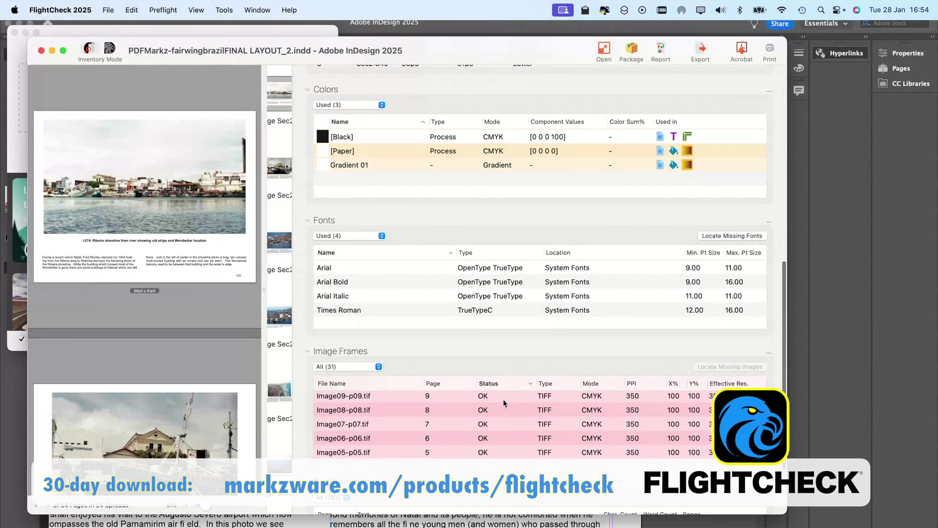
pyautogui.scroll(-3, 502, 398)
pyautogui.scroll(5, 491, 336)
pyautogui.scroll(10, 493, 333)
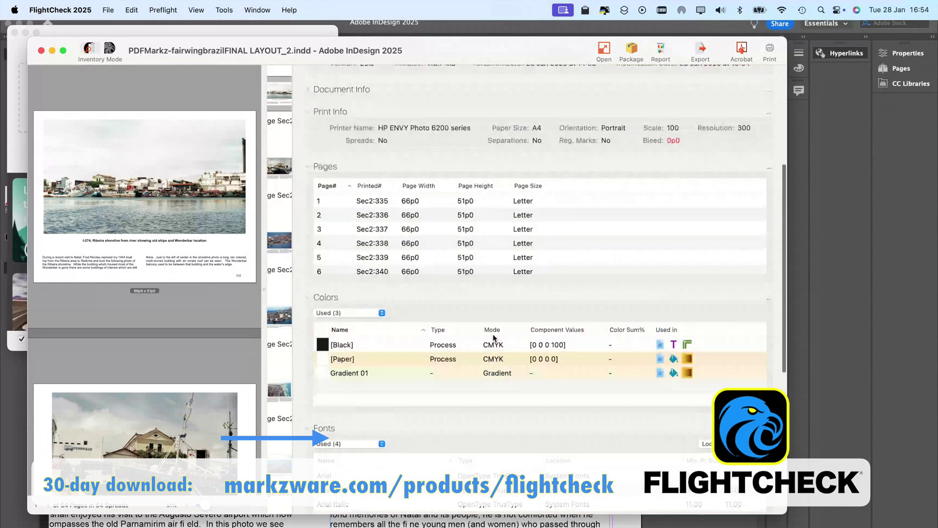
pyautogui.scroll(-6, 503, 374)
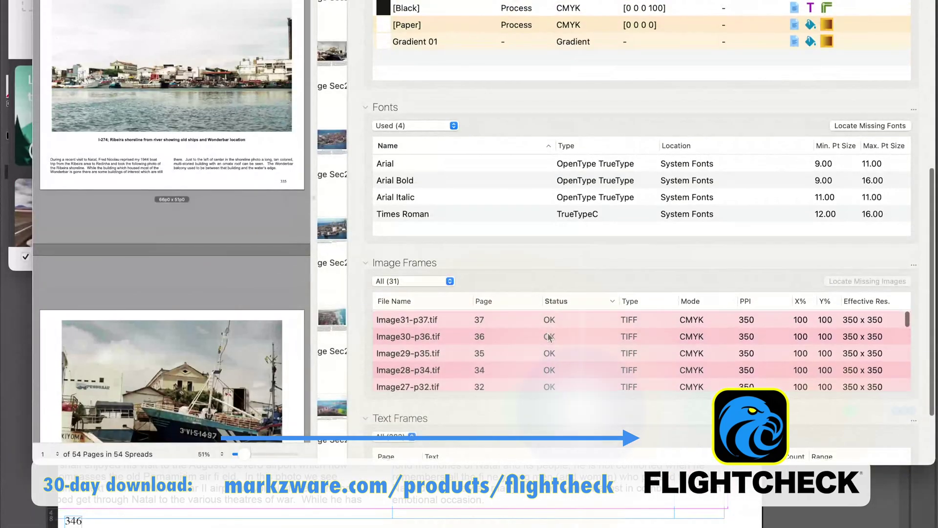
# - Open details for Image30-p36.tif and Image29-p35.tif, showing OK status at 350 ppi
pyautogui.doubleClick(461, 380)
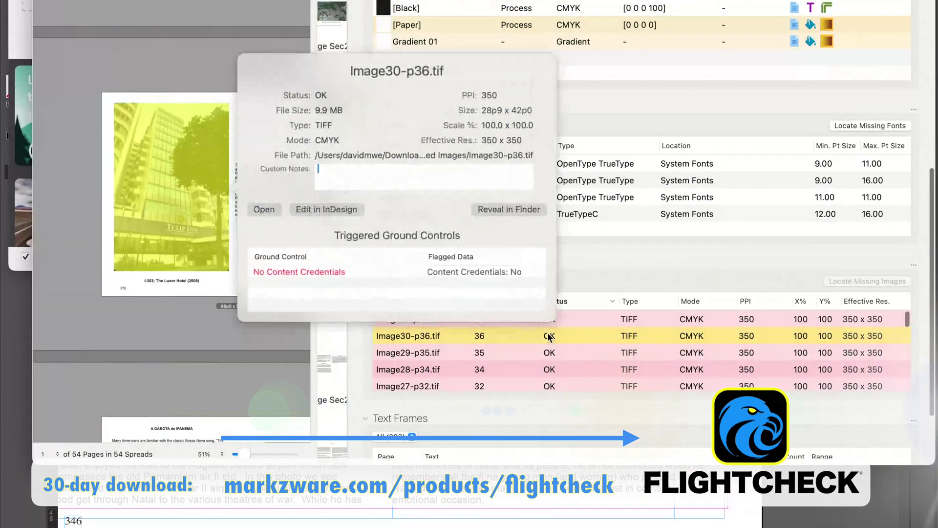
pyautogui.doubleClick(557, 351)
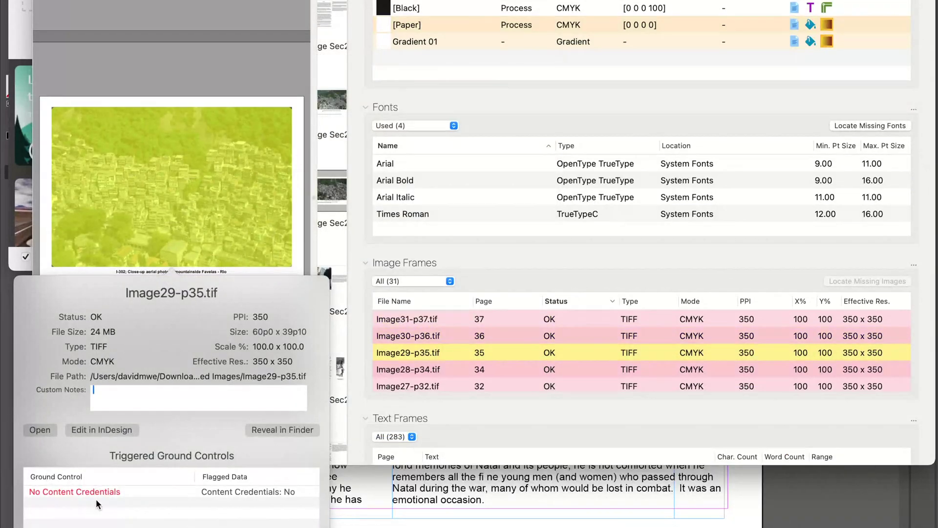
pyautogui.click(161, 10)
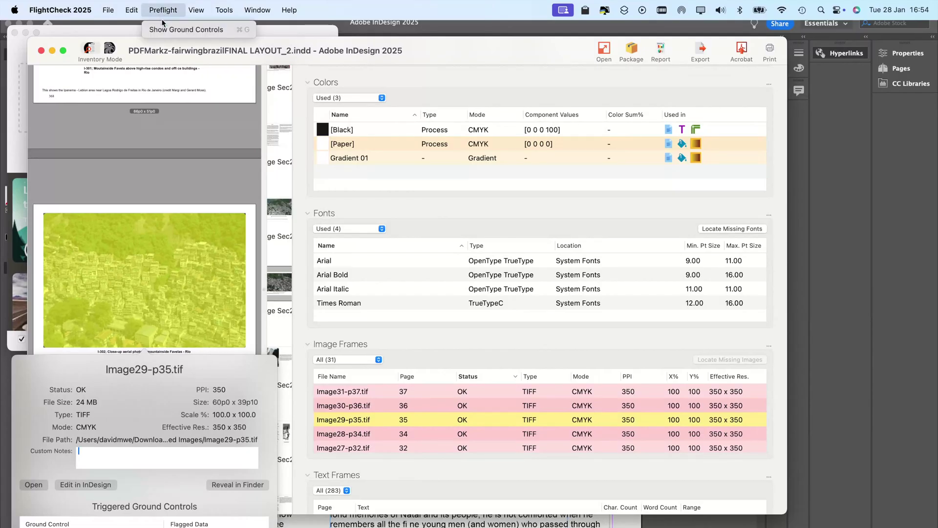
# - Review the Images settings in FlightCheck's Ground Controls, then close that window
pyautogui.click(185, 29)
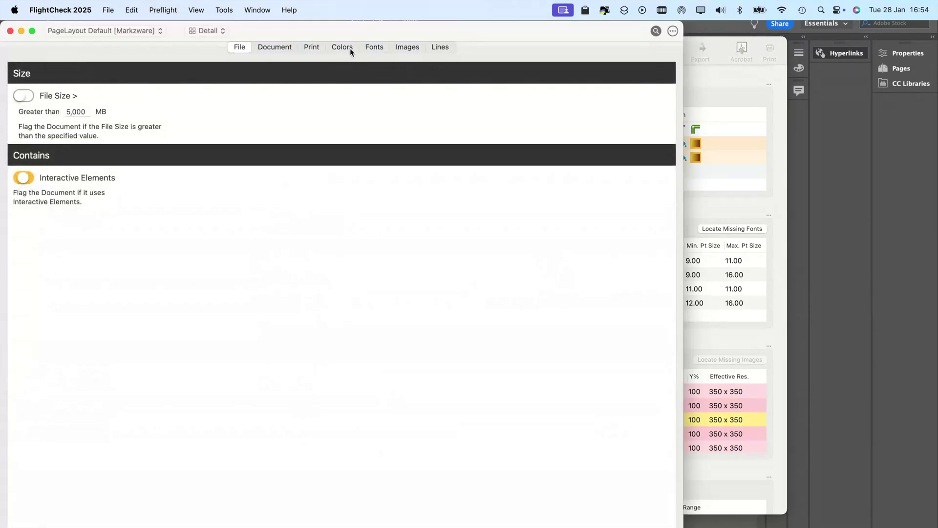
pyautogui.click(398, 48)
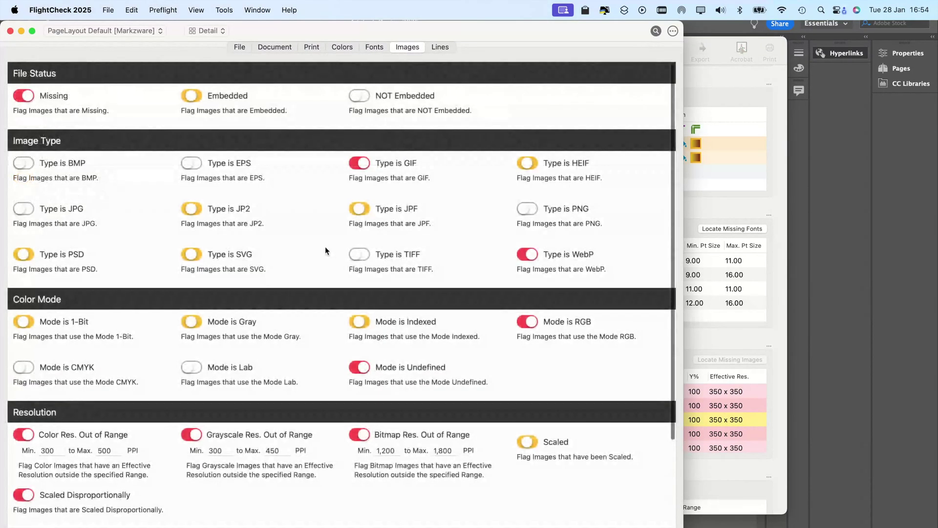
pyautogui.scroll(-5, 324, 247)
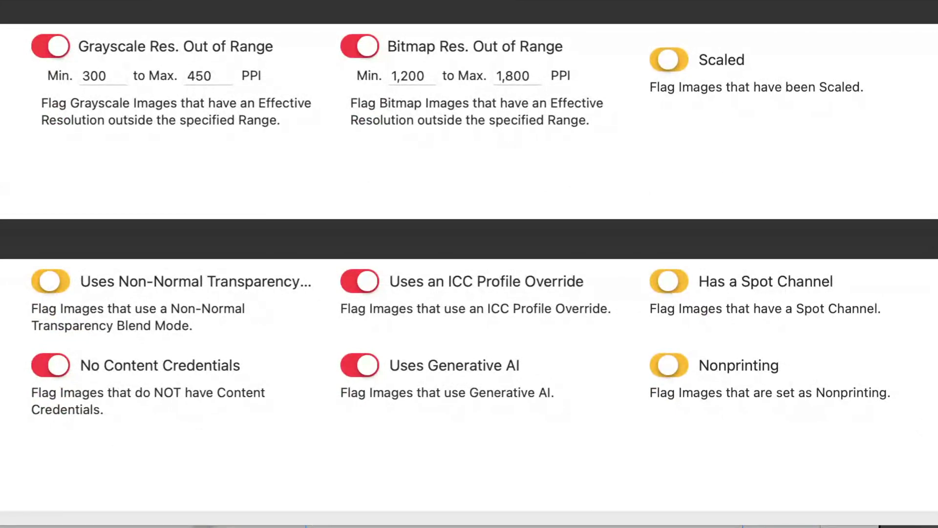
pyautogui.click(14, 32)
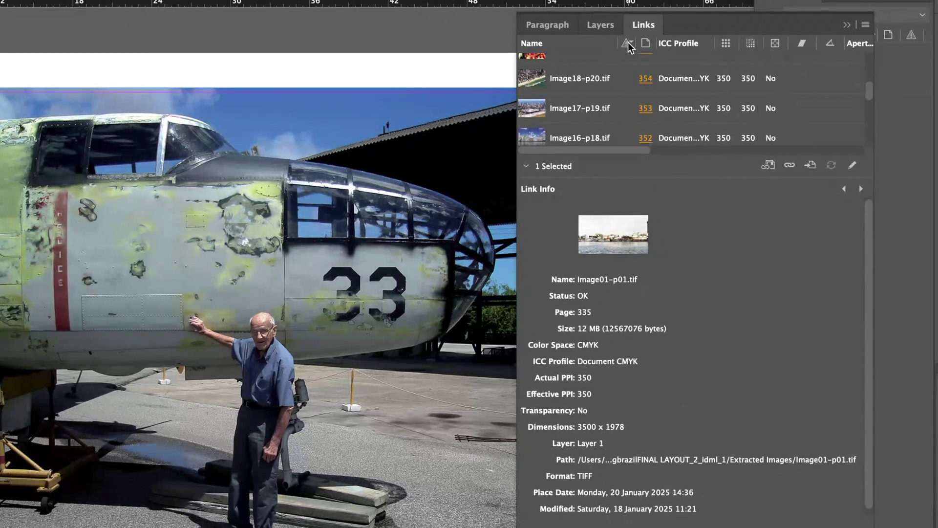
# - Sort links by status and select all five embedded TIFFs, starting from Image21-p24.tif
pyautogui.click(628, 43)
pyautogui.scroll(3, 629, 76)
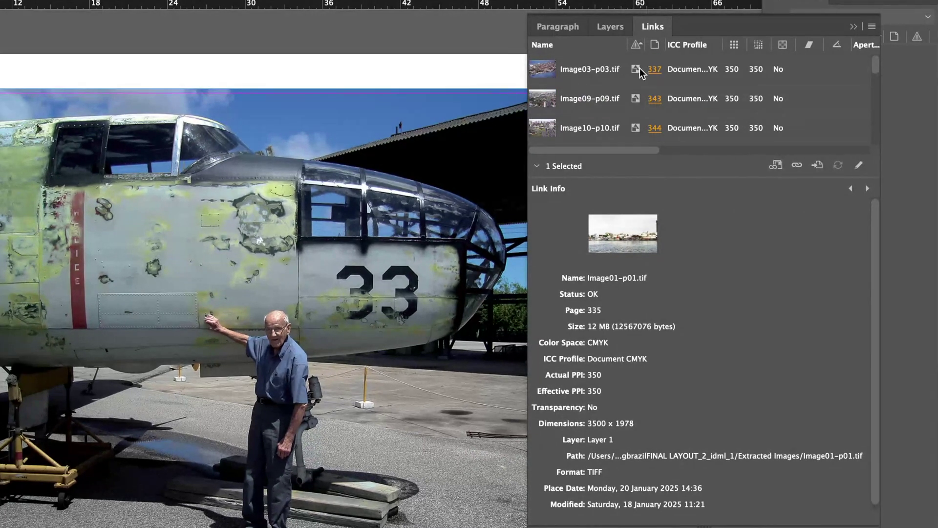
pyautogui.scroll(-5, 640, 92)
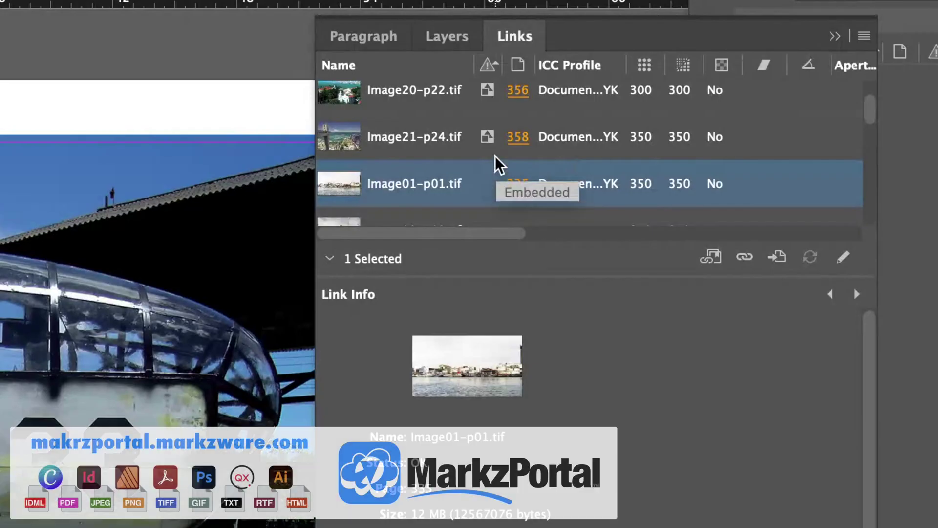
pyautogui.click(438, 142)
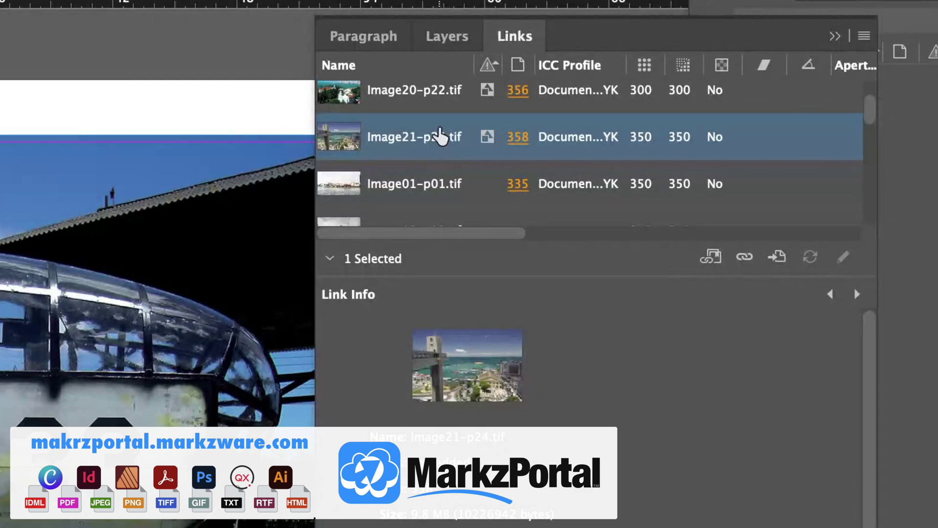
pyautogui.hscroll(10, 439, 136)
pyautogui.hscroll(-10, 381, 238)
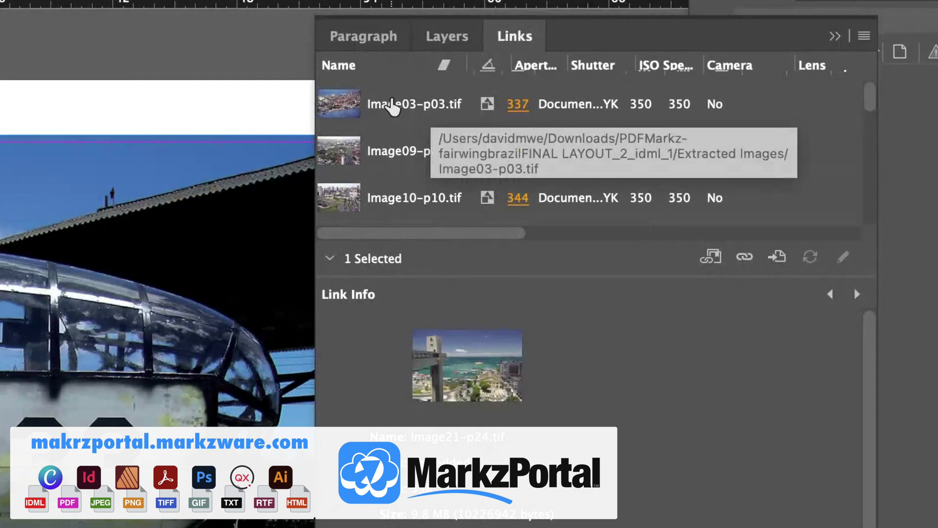
pyautogui.keyDown('shift'); pyautogui.click(393, 107); pyautogui.keyUp('shift')
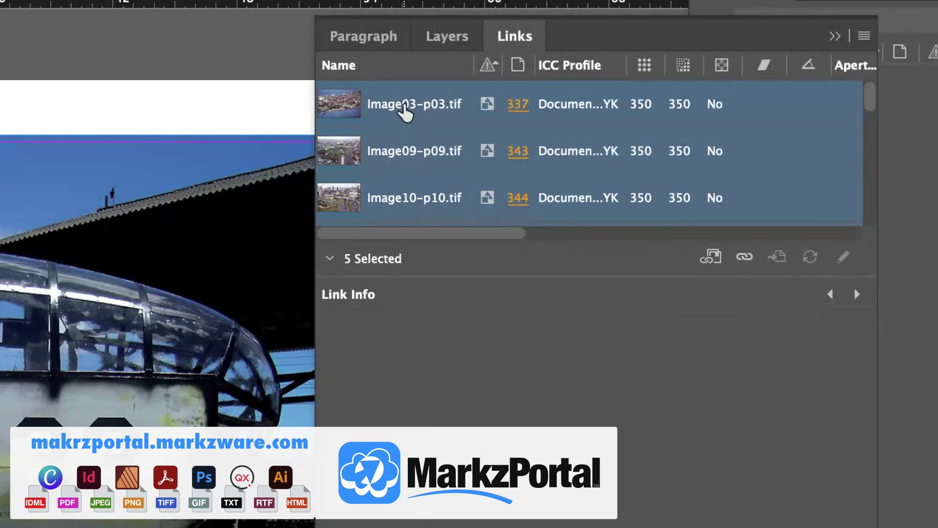
# - Unembed the five selected TIFFs, linking them to the originals, and confirm Embed Link is offered
pyautogui.rightClick(403, 107)
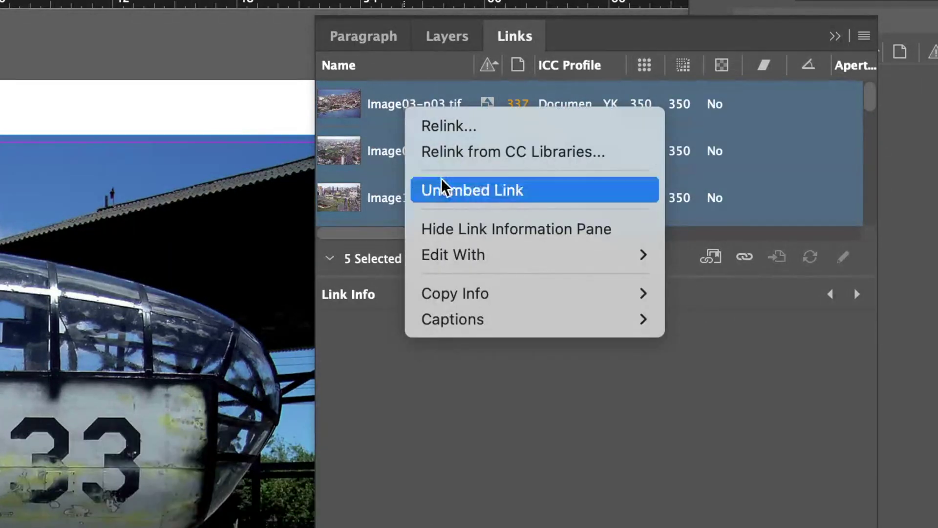
pyautogui.click(446, 190)
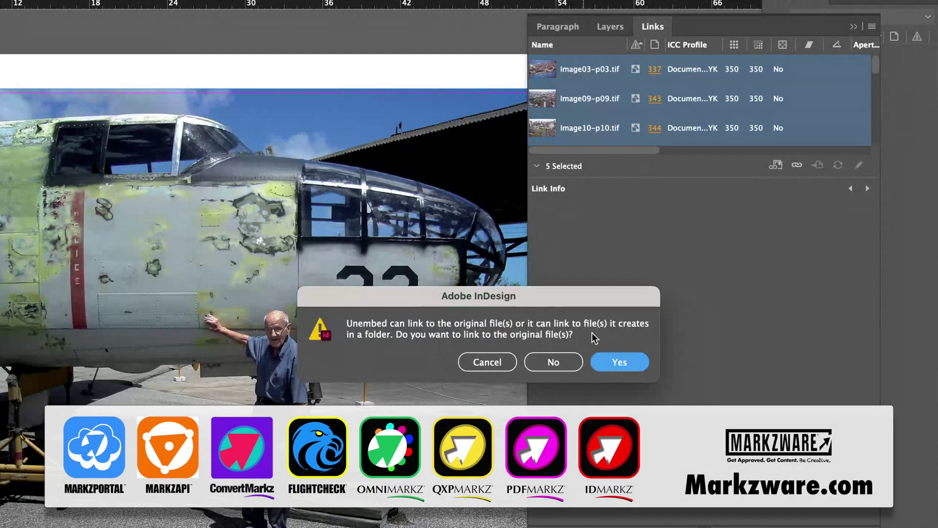
pyautogui.click(616, 363)
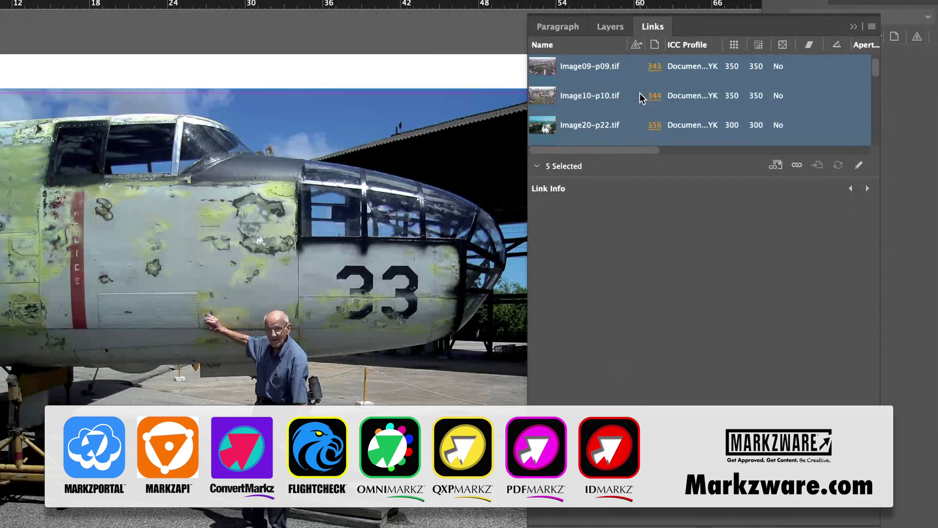
pyautogui.scroll(-3, 641, 97)
pyautogui.rightClick(626, 97)
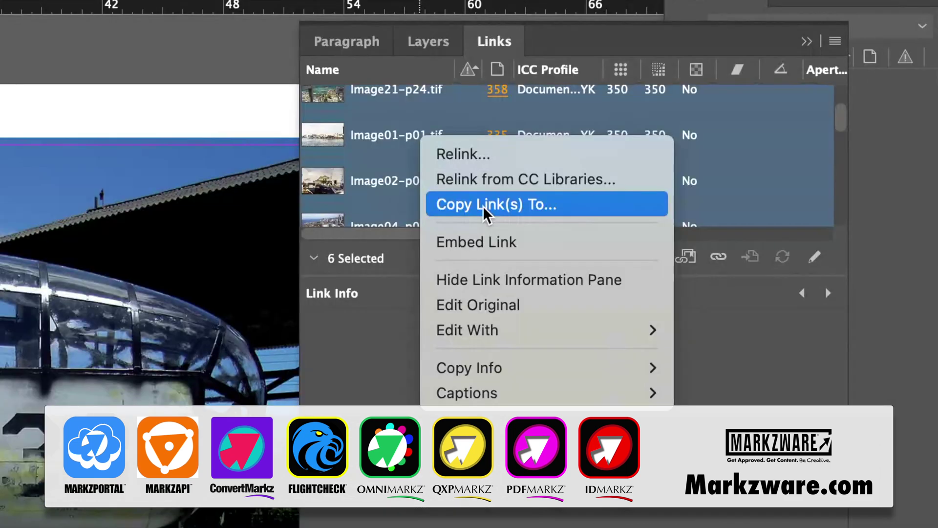